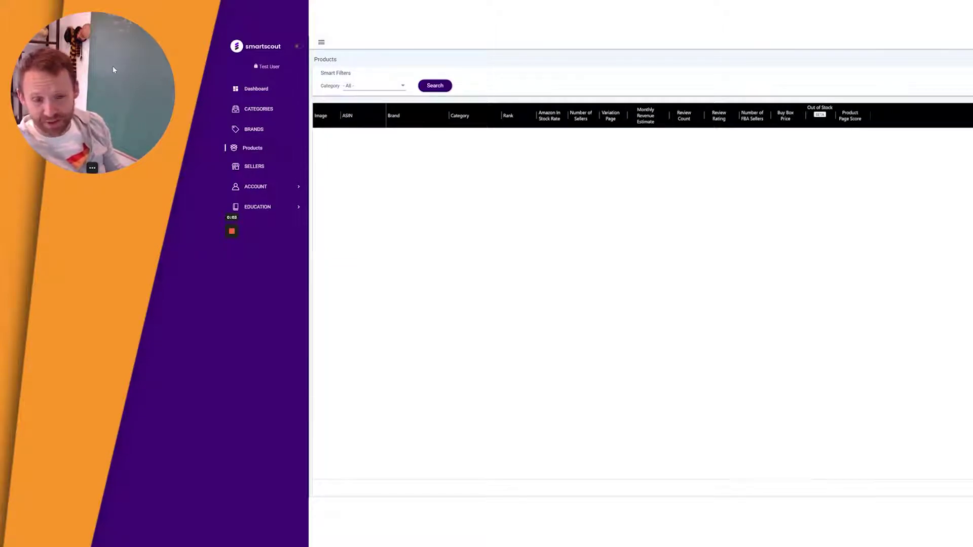
- Set the category to Toys & Games and run the product search
left_click(400, 89)
scroll(390, 124, "down", 3)
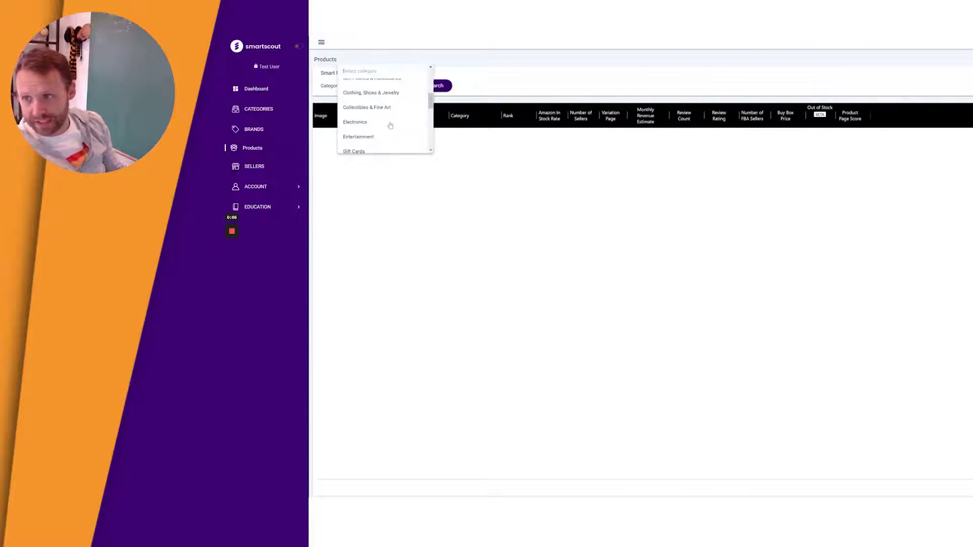
scroll(390, 126, "down", 2)
scroll(390, 124, "down", 2)
scroll(390, 125, "down", 2)
scroll(390, 125, "down", 2)
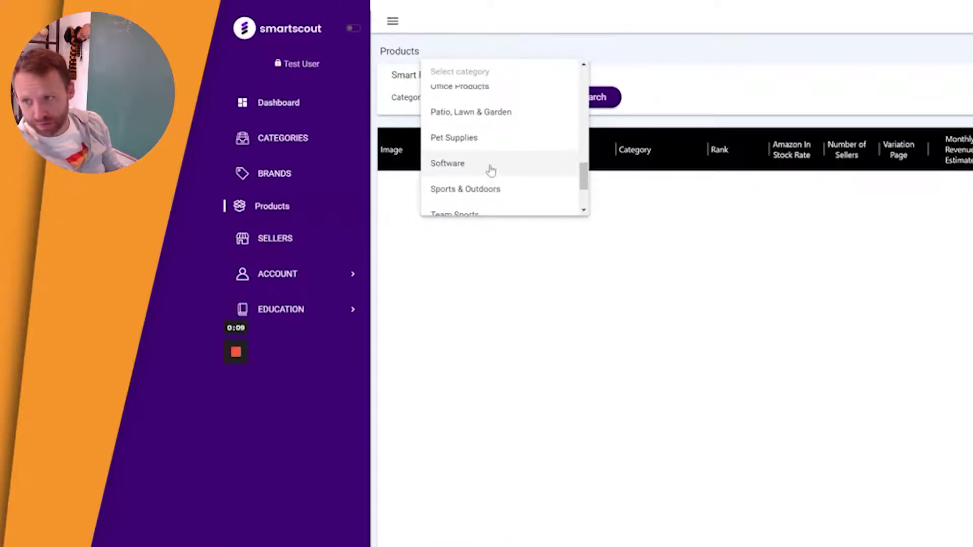
scroll(390, 125, "down", 2)
scroll(494, 175, "down", 1)
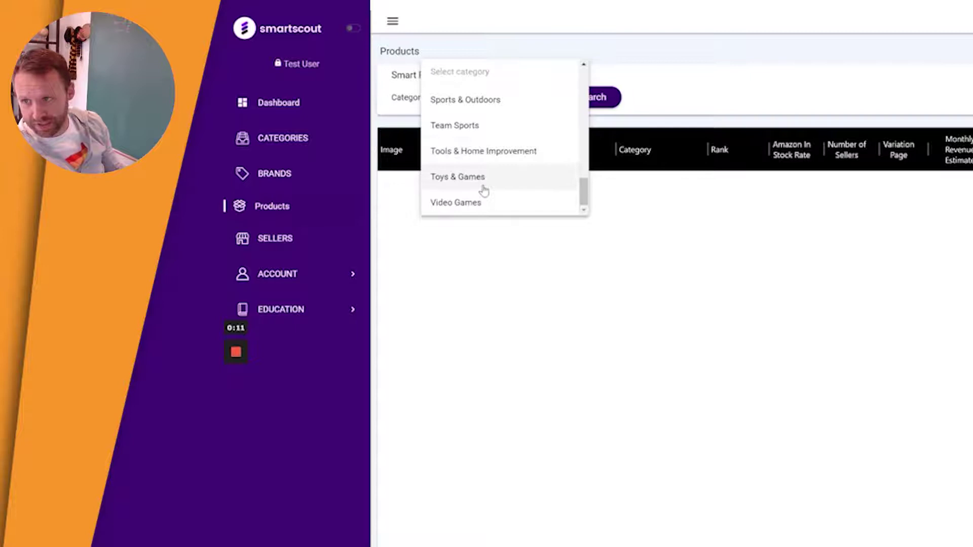
left_click(484, 189)
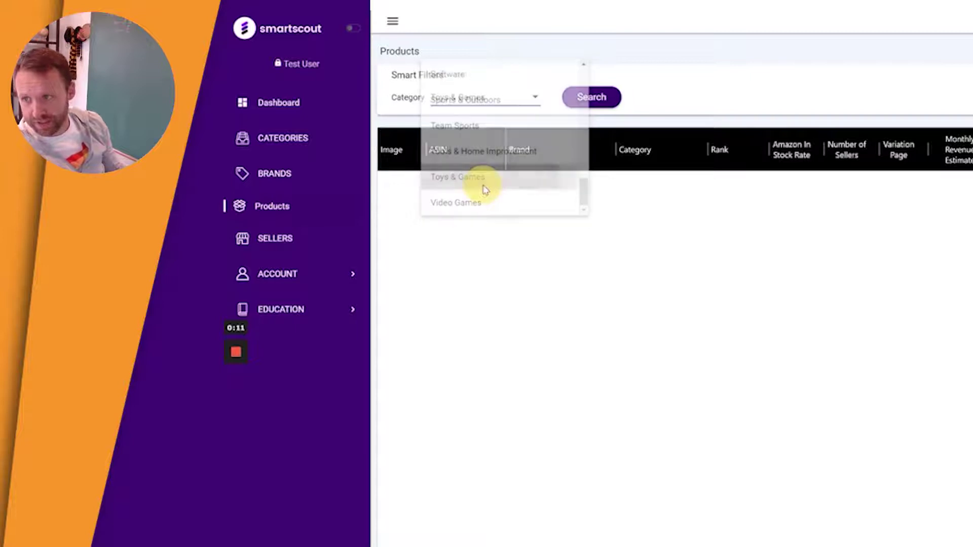
left_click(597, 98)
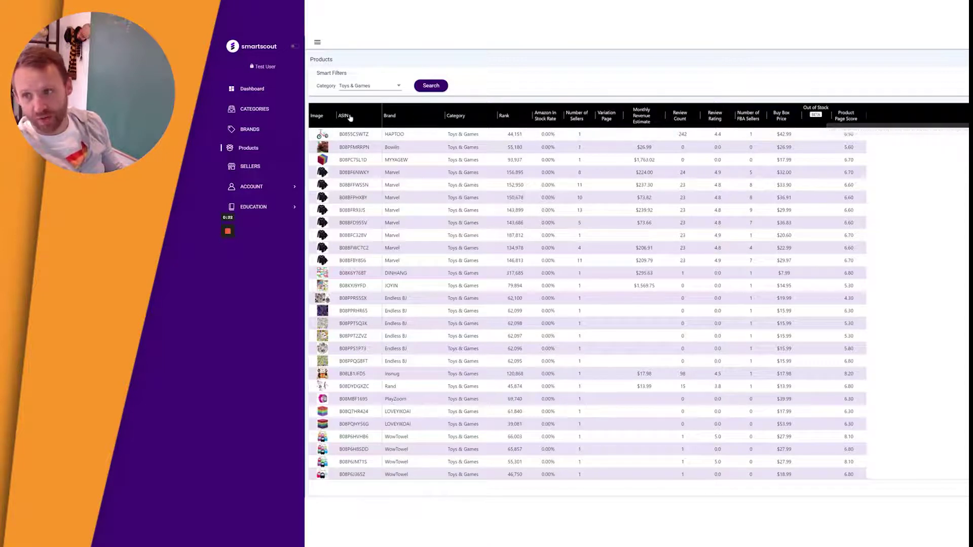
- Filter Out of Stock to Yes and sort by monthly revenue estimate, highest first
left_click(820, 129)
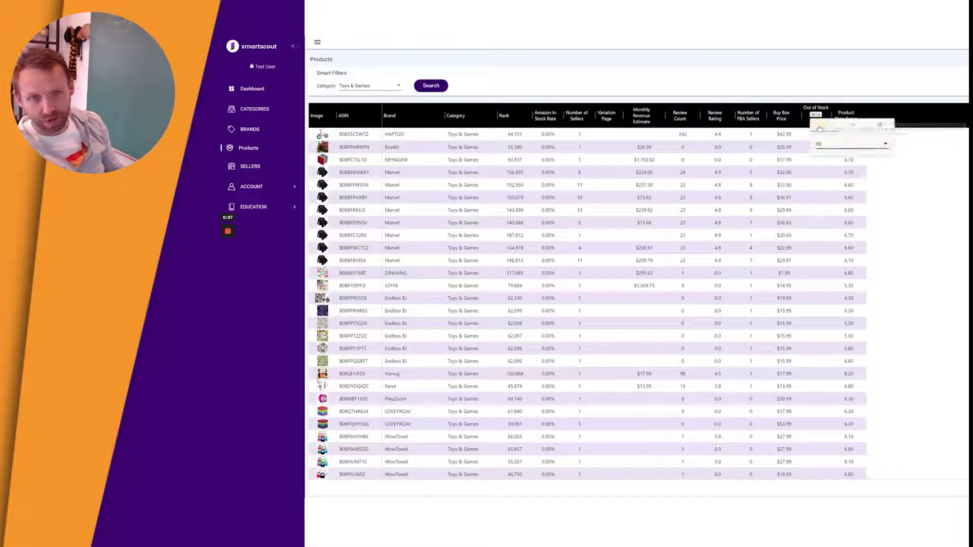
left_click(885, 143)
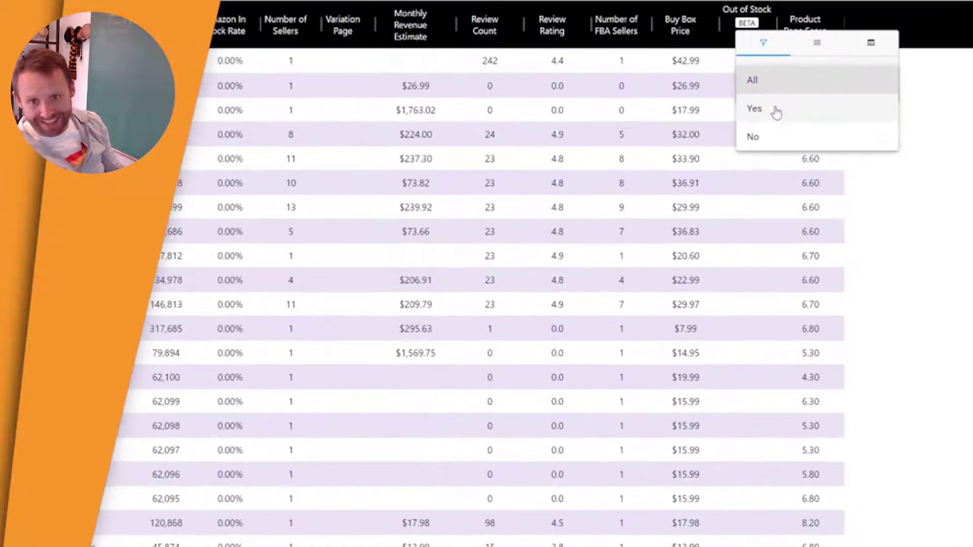
left_click(776, 112)
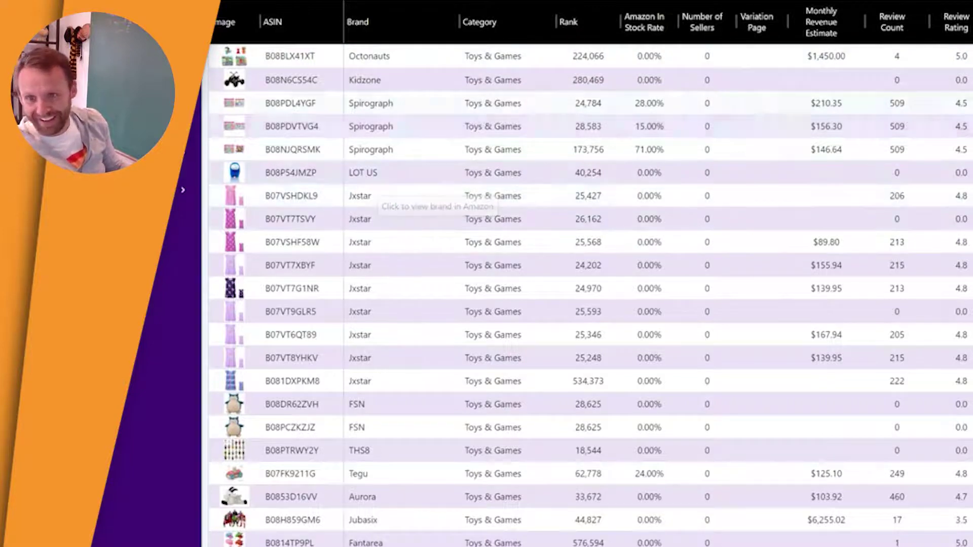
left_click(814, 19)
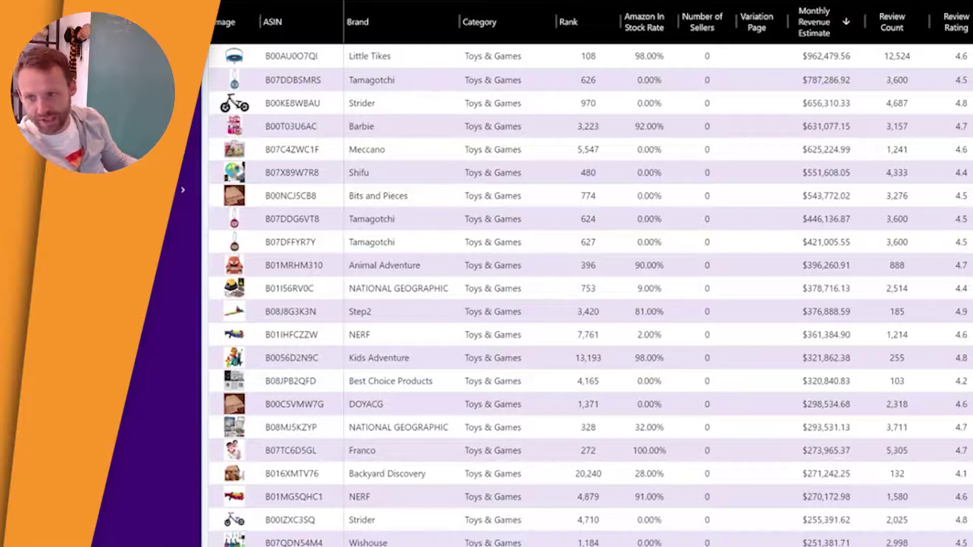
scroll(591, 296, "down", 5)
scroll(591, 296, "down", 5)
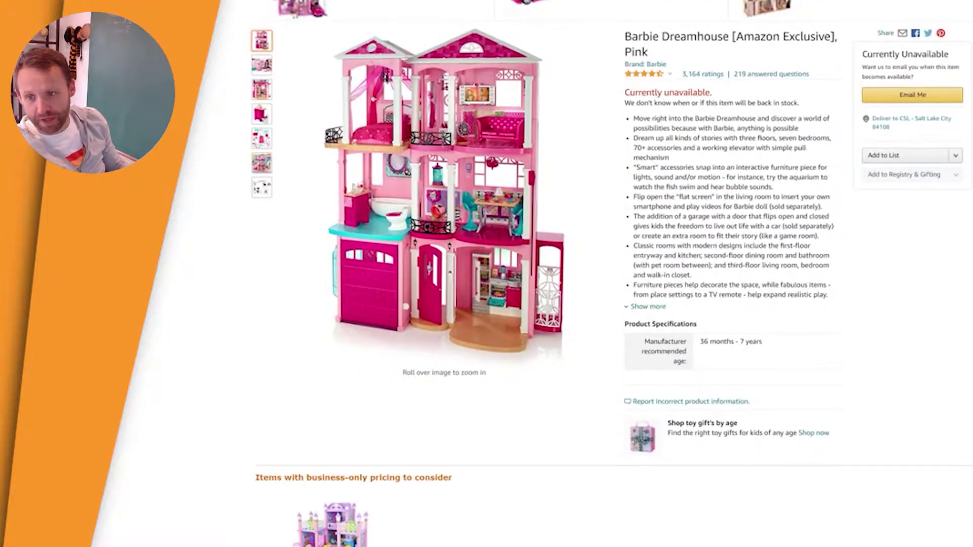
scroll(808, 289, "down", 2)
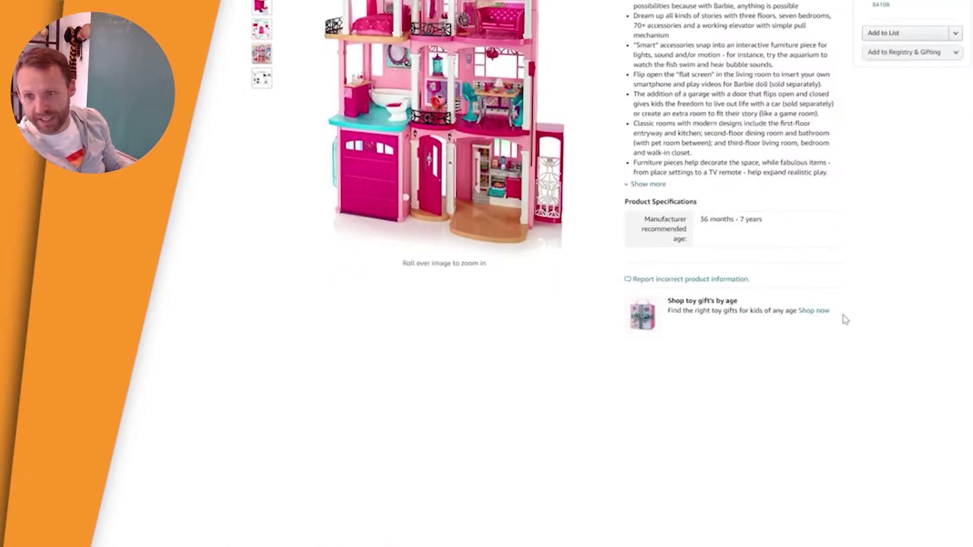
scroll(845, 319, "down", 4)
scroll(845, 320, "down", 1)
scroll(845, 319, "down", 2)
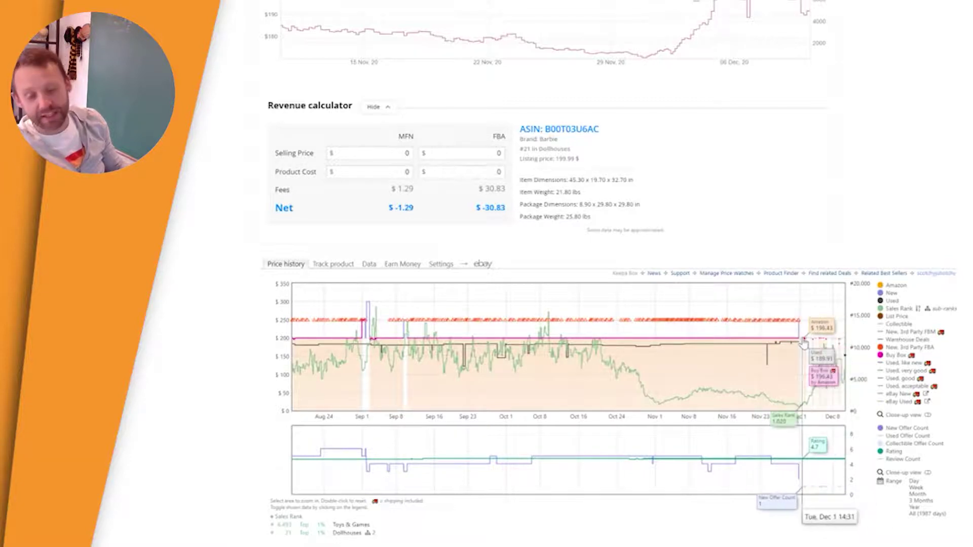
scroll(836, 342, "up", 2)
scroll(870, 275, "up", 2)
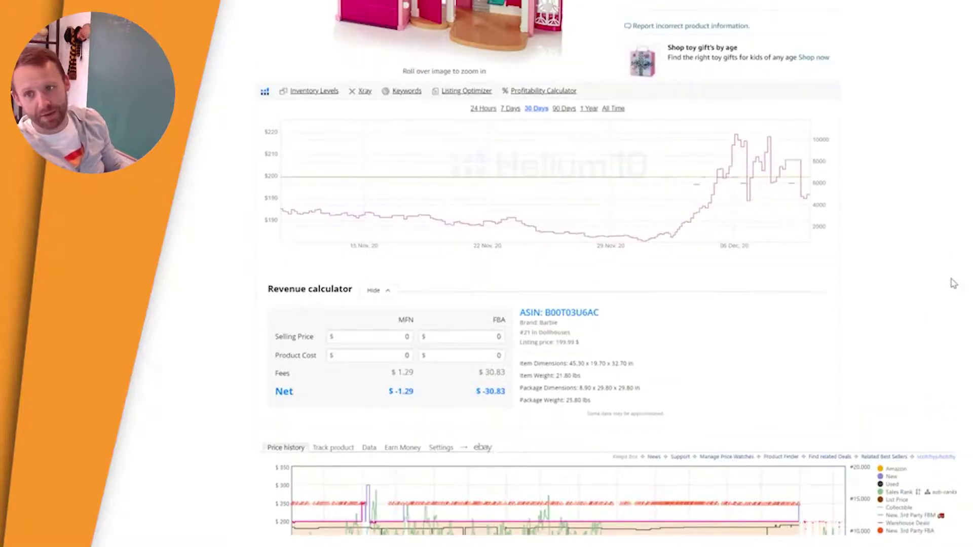
scroll(950, 282, "up", 1)
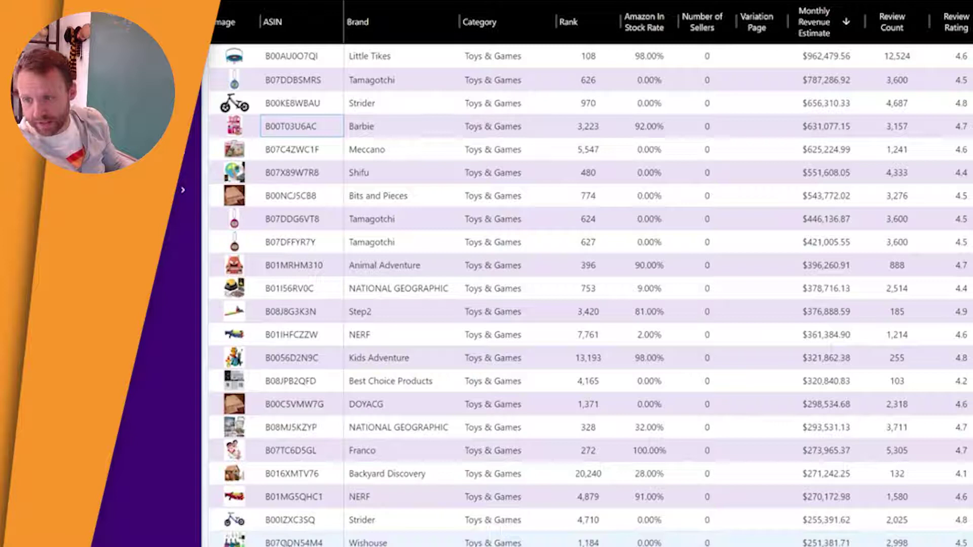
scroll(410, 395, "down", 1)
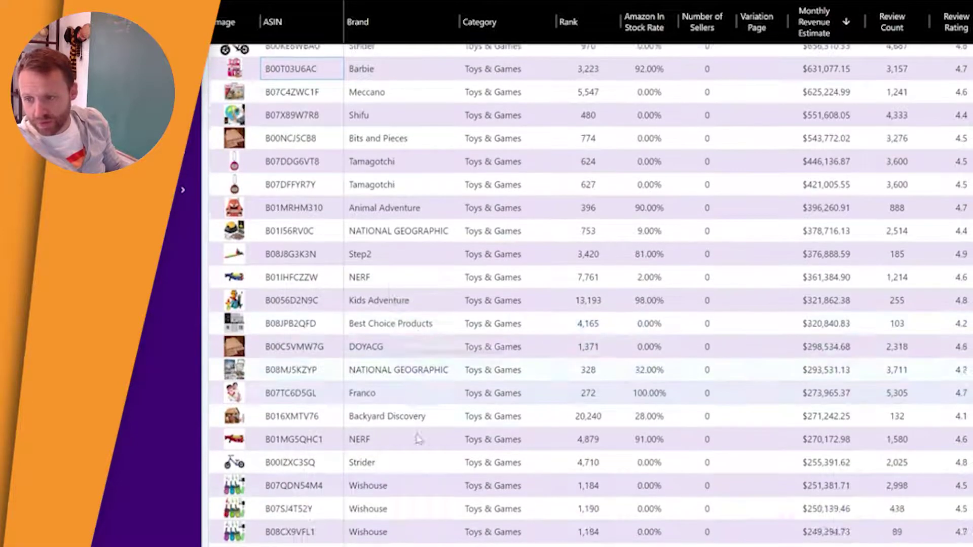
scroll(413, 449, "down", 3)
scroll(417, 483, "down", 4)
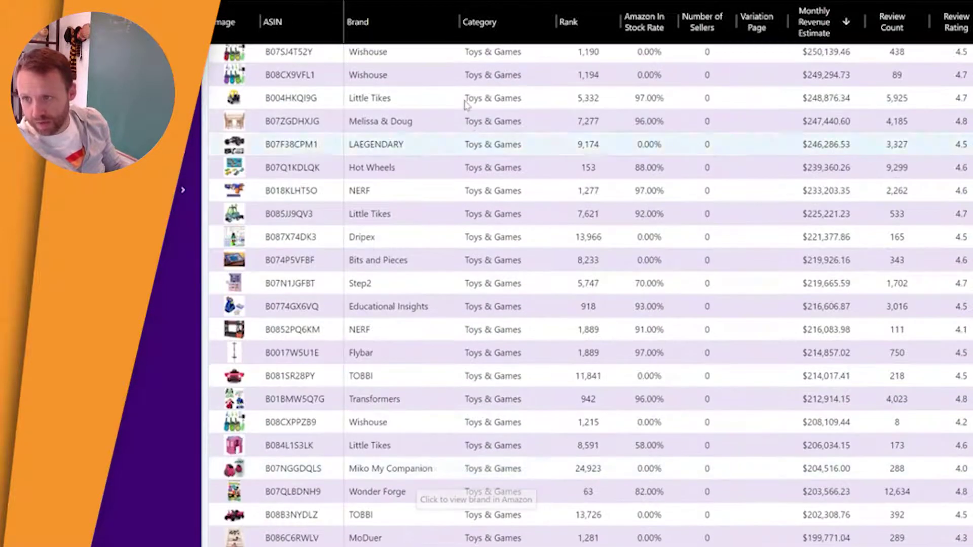
- Filter the Brand column to names starting with 'playmobil'
left_click(454, 23)
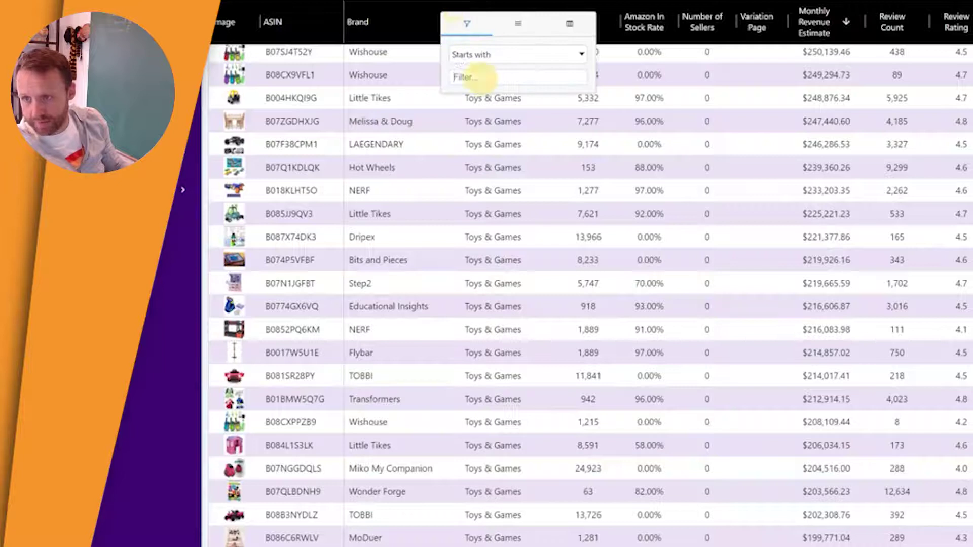
type("pla")
type("ymobil")
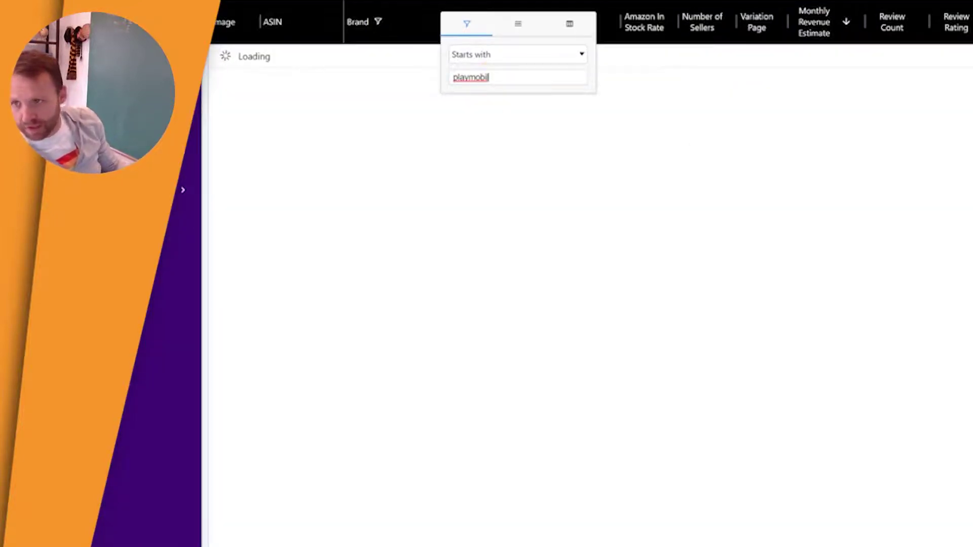
left_click(702, 64)
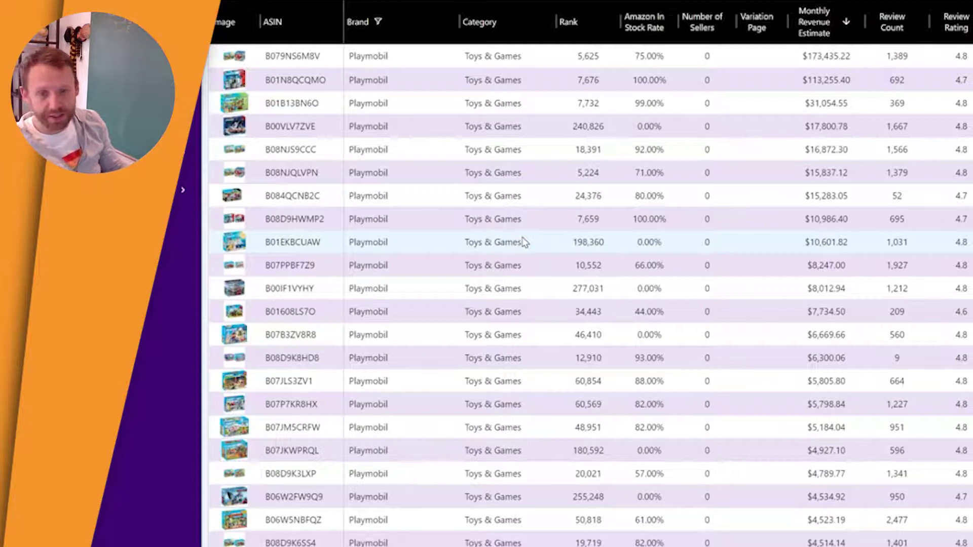
scroll(500, 377, "down", 1)
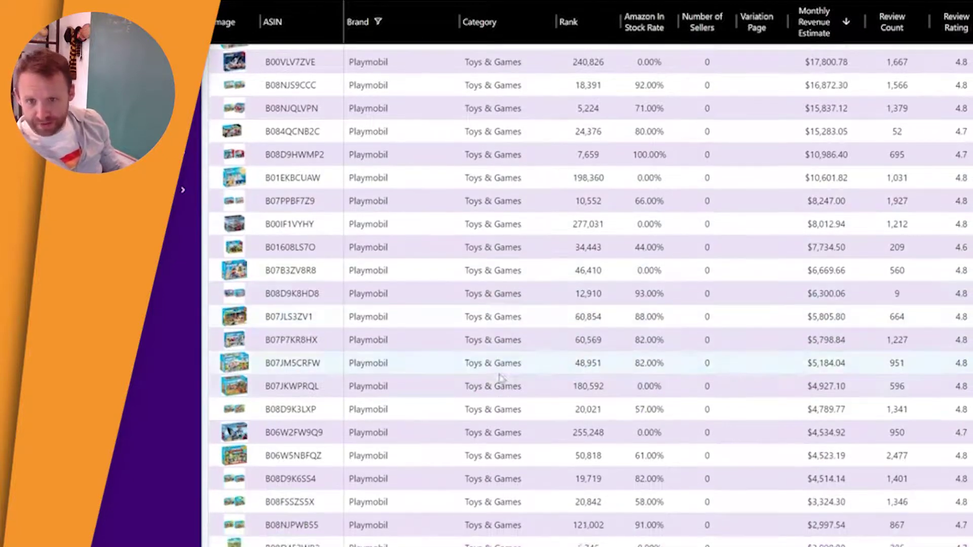
scroll(500, 377, "up", 1)
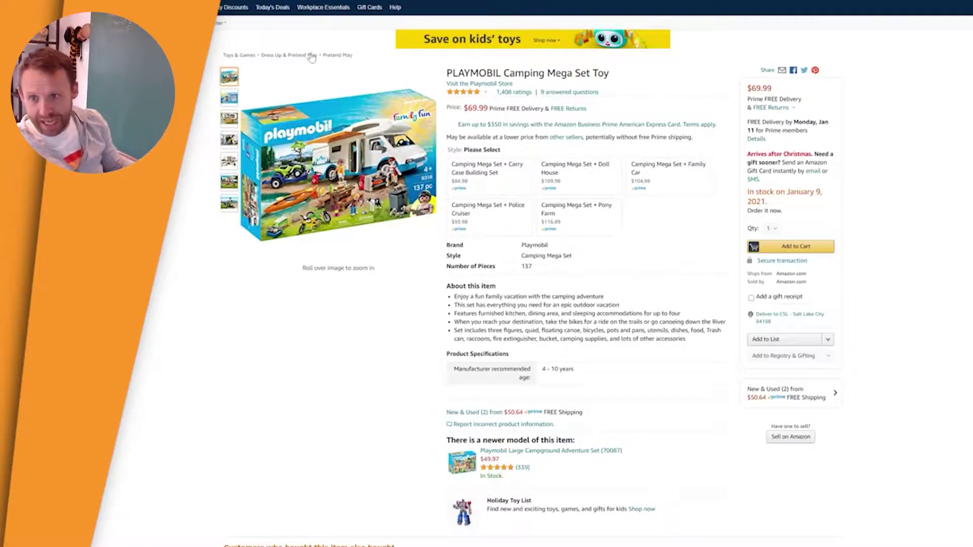
mouse_move(338, 164)
scroll(639, 304, "down", 2)
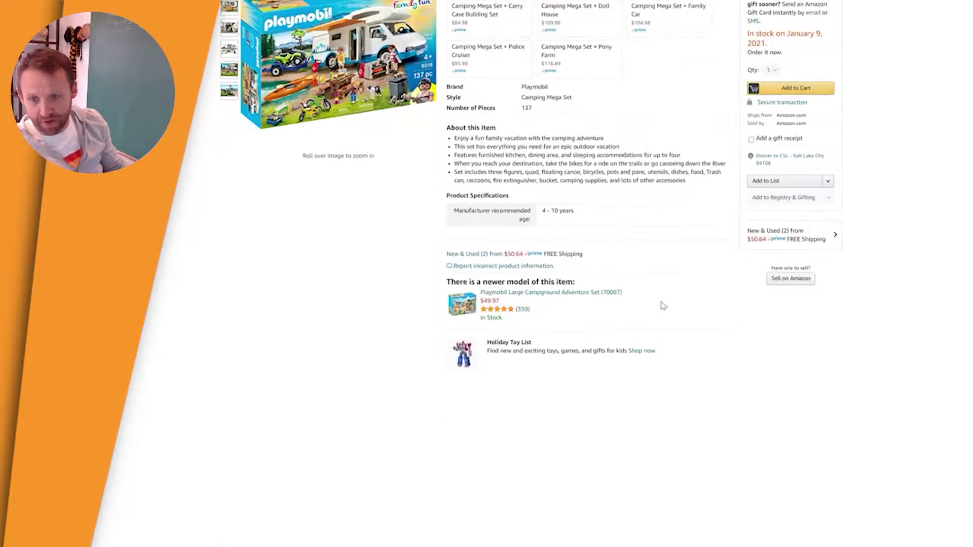
scroll(680, 305, "down", 2)
scroll(672, 297, "up", 1)
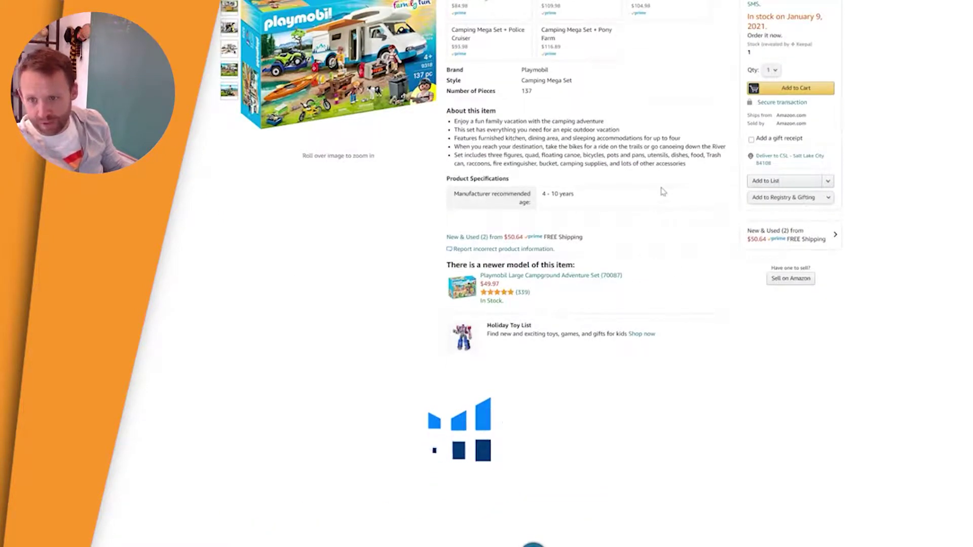
scroll(676, 259, "down", 2)
scroll(760, 296, "down", 4)
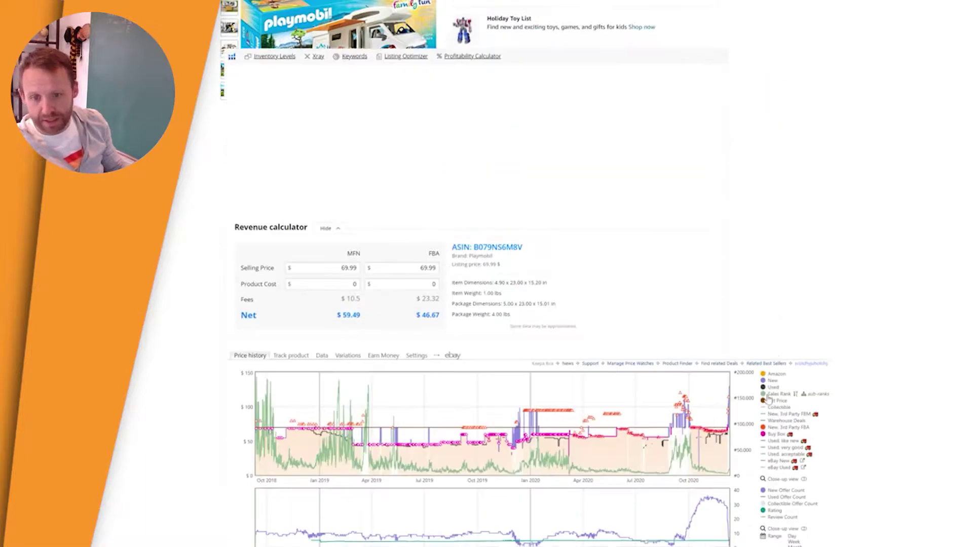
- Zoom the Keepa chart to late November–December 10 and highlight the January 9, 2021 in-stock date
left_click_drag(721, 393, 731, 396)
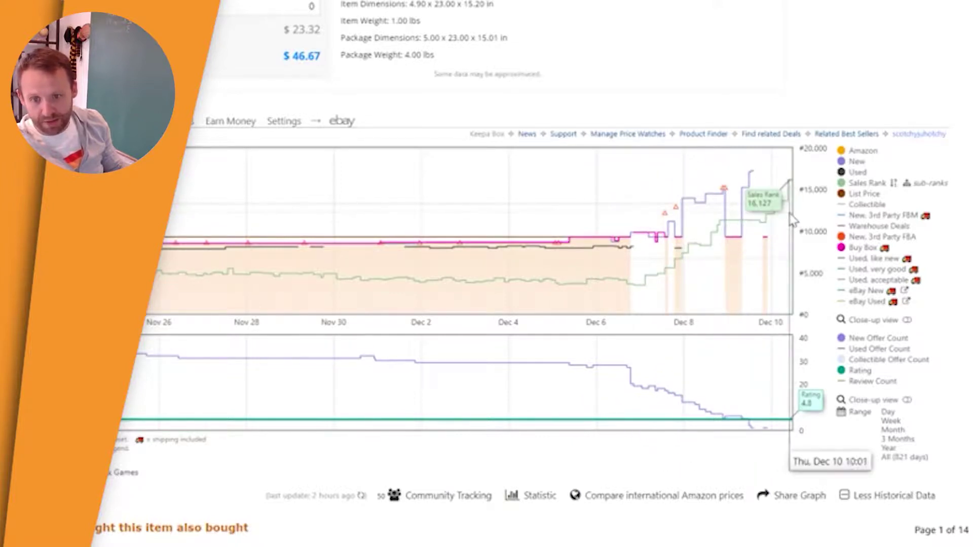
scroll(814, 221, "up", 5)
scroll(831, 217, "up", 2)
scroll(882, 242, "up", 3)
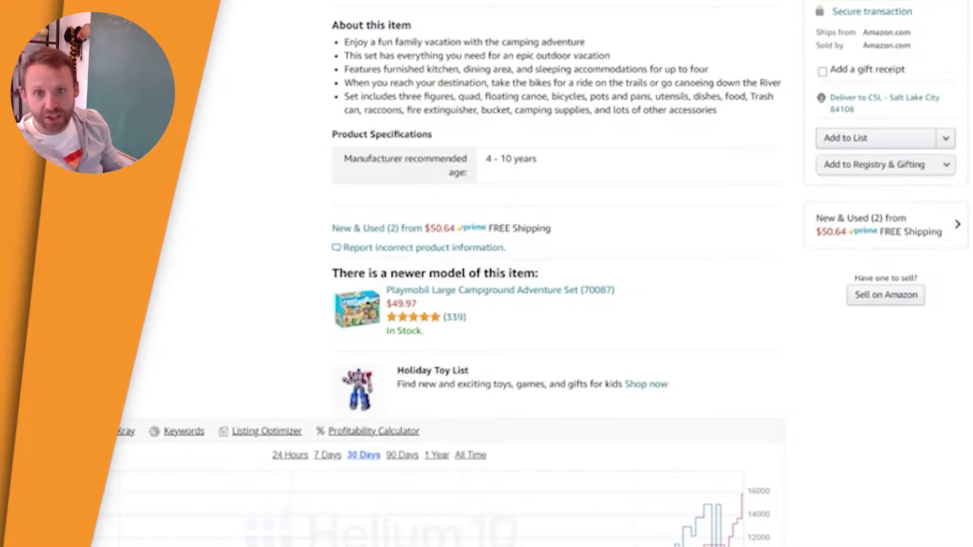
scroll(884, 152, "up", 3)
scroll(882, 266, "up", 2)
triple_click(882, 266)
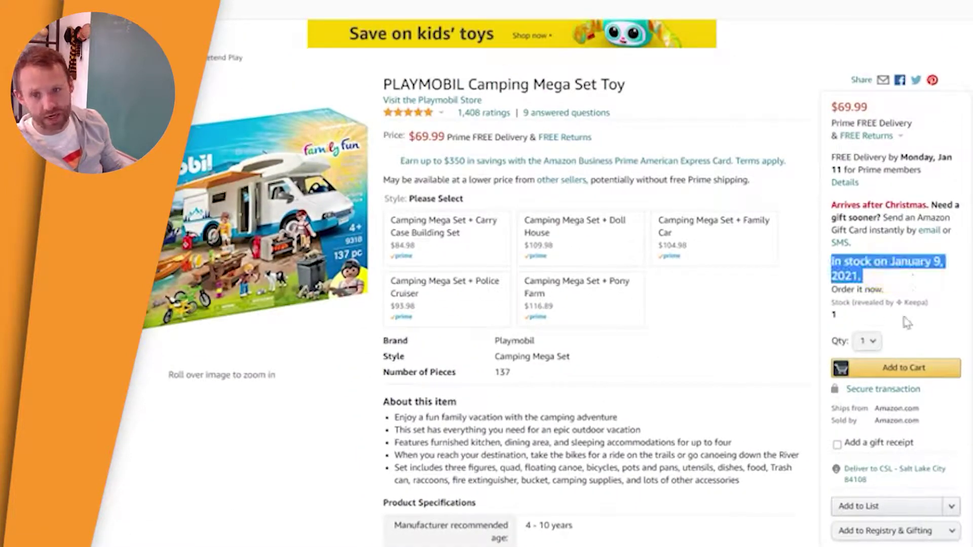
scroll(969, 478, "down", 1)
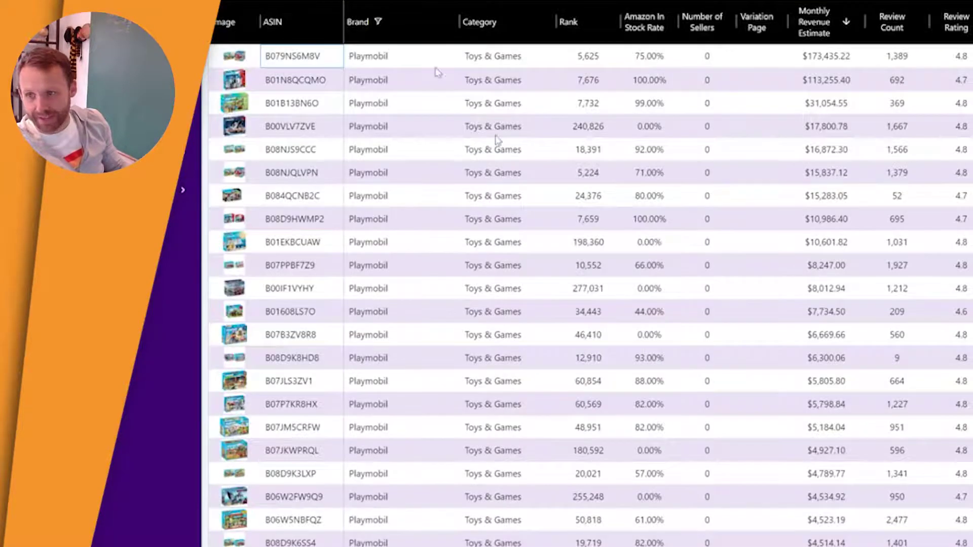
scroll(806, 318, "down", 10)
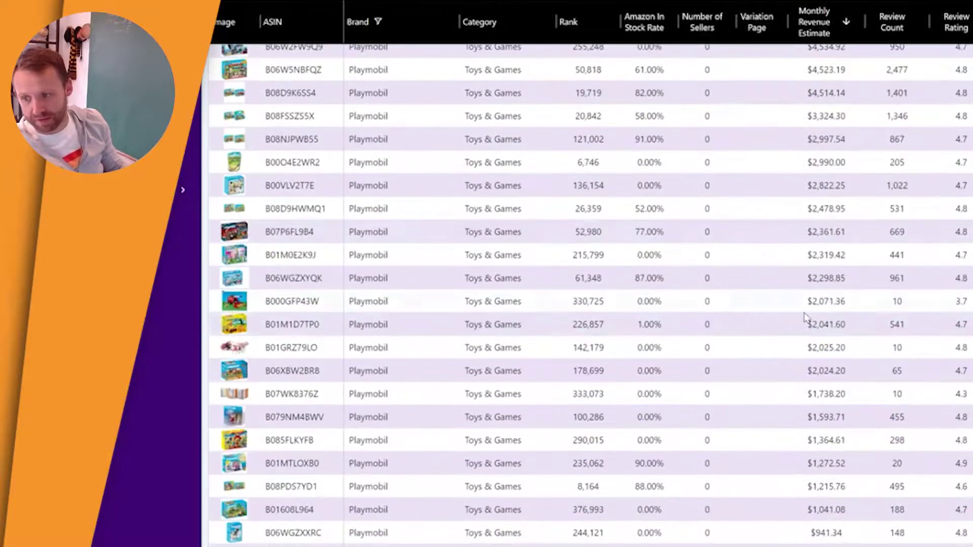
scroll(734, 373, "up", 2)
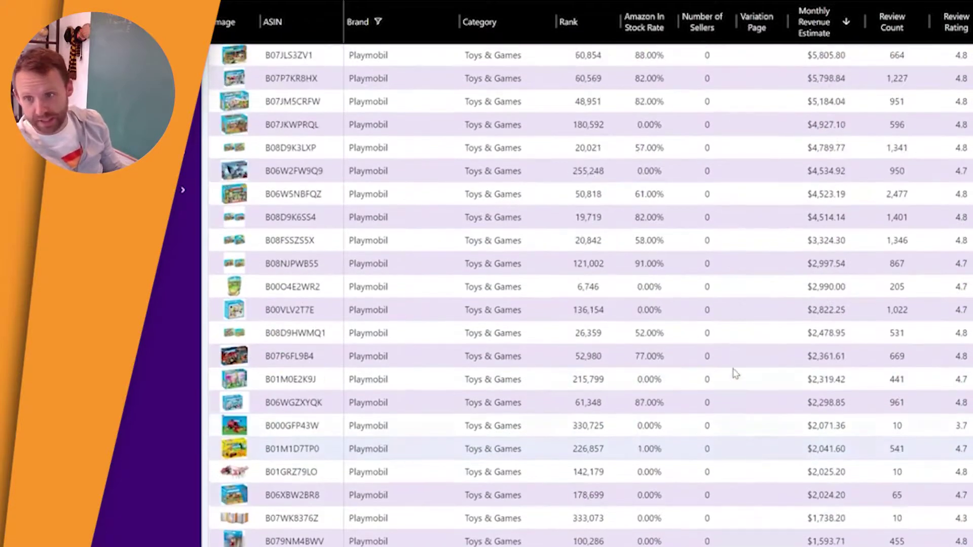
scroll(734, 373, "up", 4)
scroll(730, 380, "up", 2)
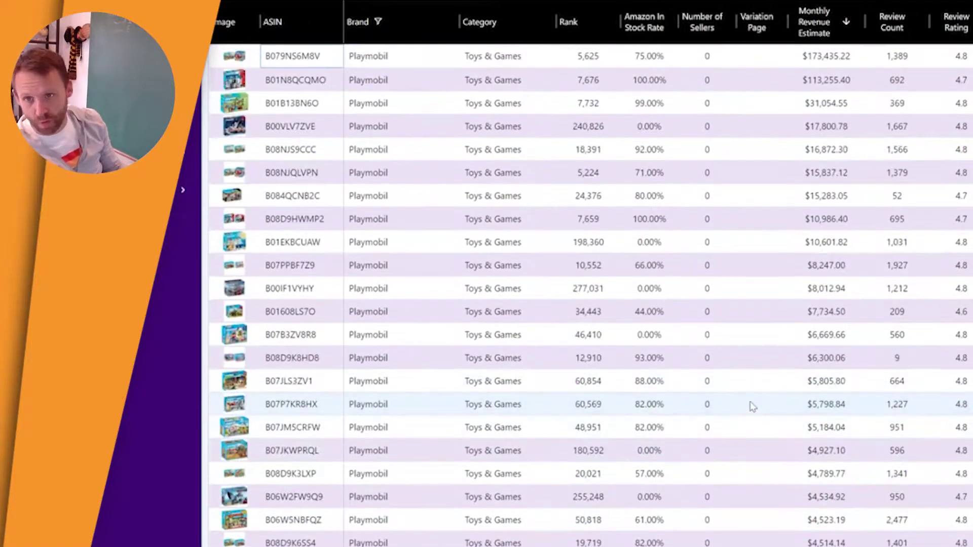